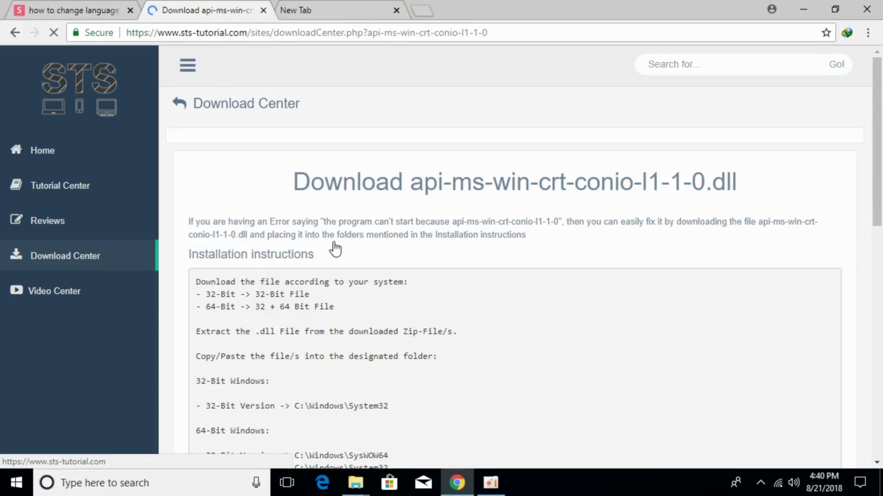
- Select the web address of the STS Download Center page for api-ms-win-crt-conio-l1-1-0.dll
{"action": "left_click", "coordinate": [505, 33]}
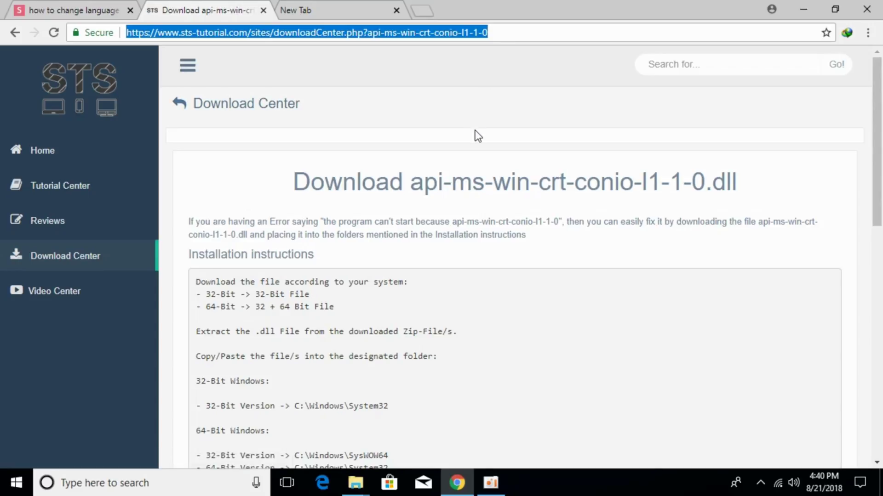
- Download the 32-bit api-ms-win-crt-conio-l1-1-0.dll zip through IDM
{"action": "scroll", "coordinate": [475, 132], "scroll_direction": "down", "scroll_amount": 5}
{"action": "scroll", "coordinate": [475, 130], "scroll_direction": "down", "scroll_amount": 5}
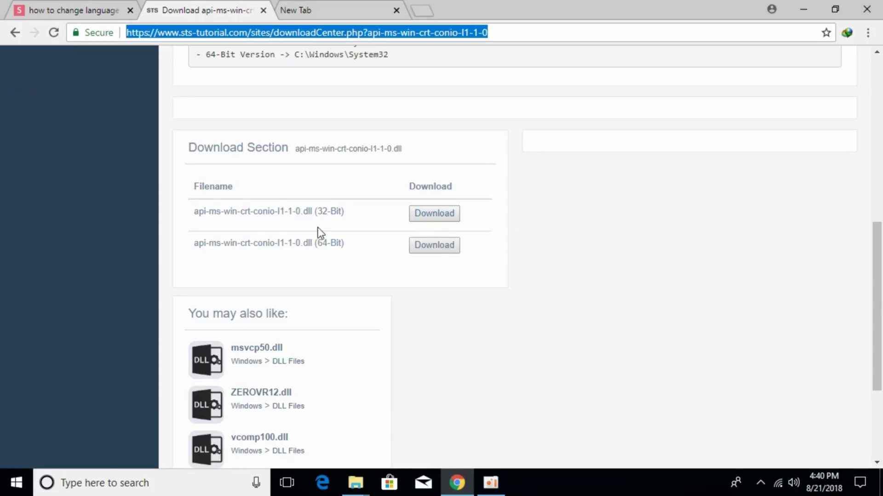
{"action": "right_click", "coordinate": [415, 209]}
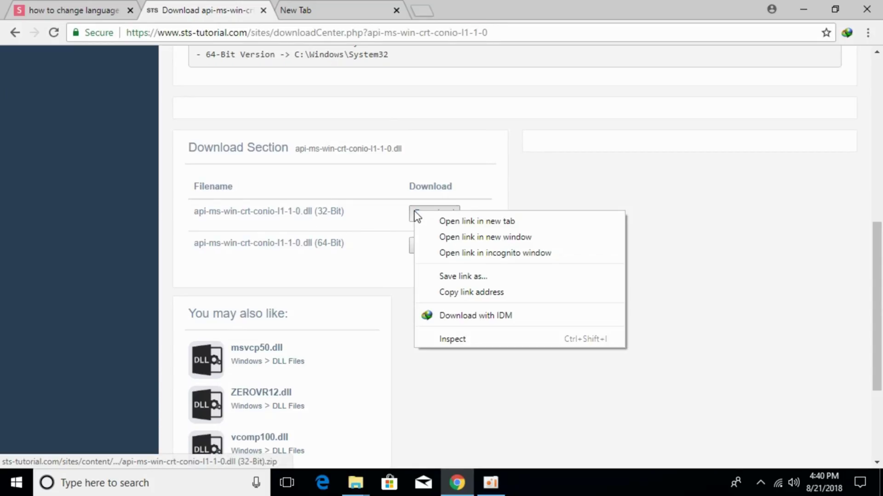
{"action": "left_click", "coordinate": [421, 220]}
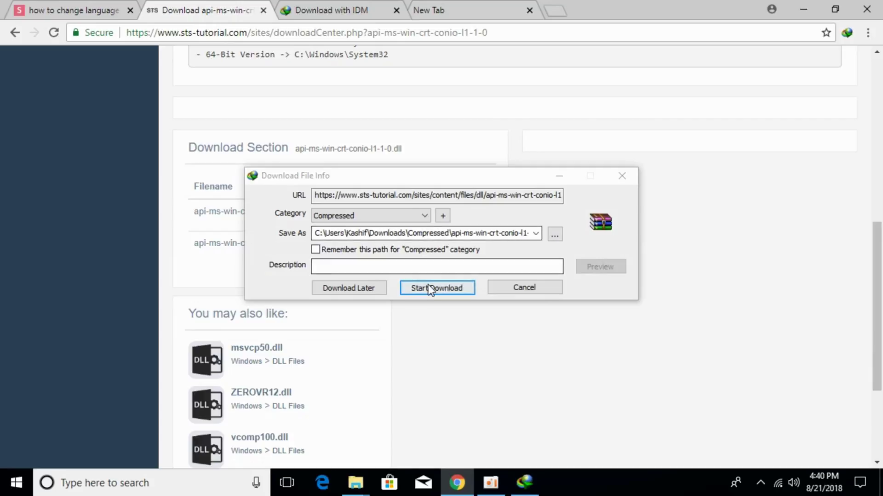
{"action": "left_click", "coordinate": [428, 286]}
{"action": "left_click", "coordinate": [539, 282]}
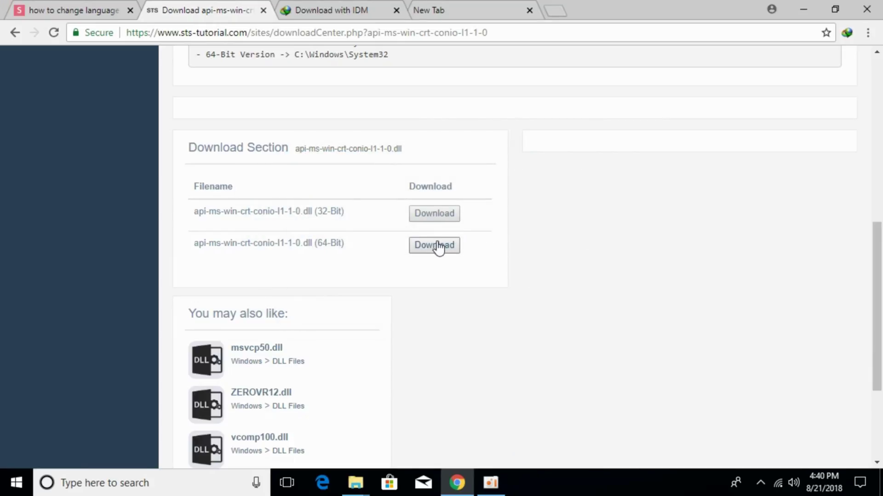
- Download the 64-bit zip through IDM and close the leftover download tabs
{"action": "right_click", "coordinate": [436, 247]}
{"action": "left_click", "coordinate": [448, 250]}
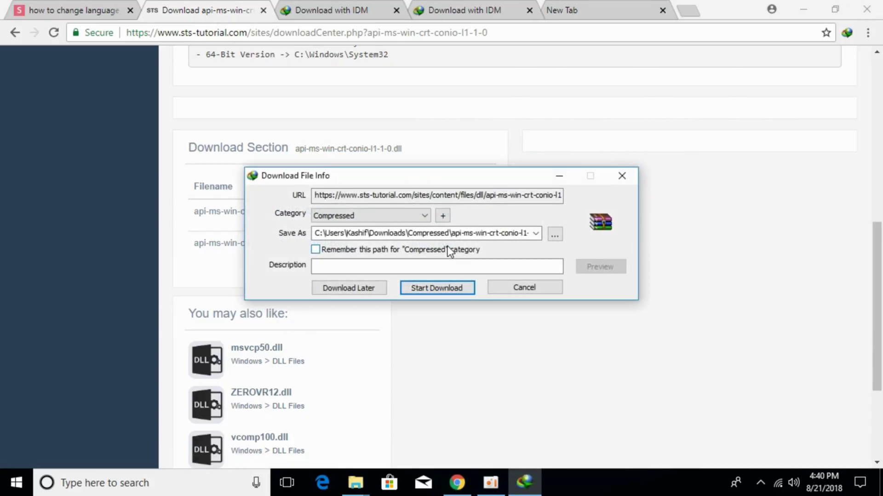
{"action": "left_click", "coordinate": [443, 286]}
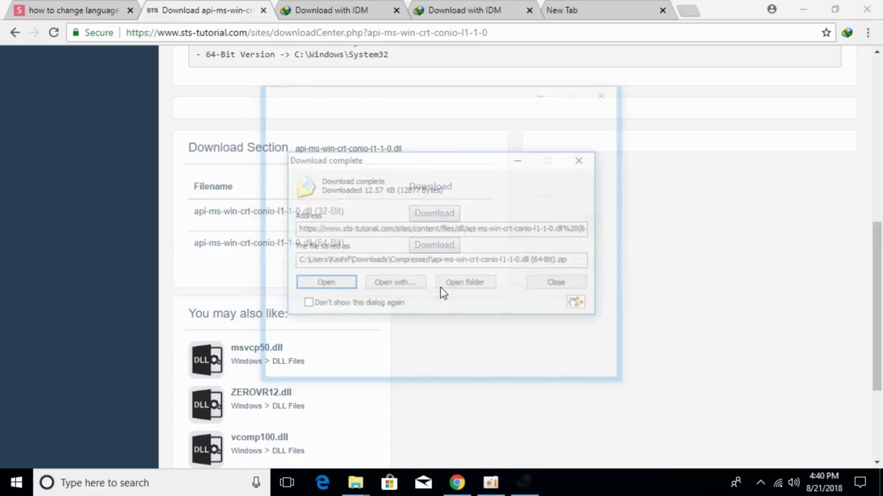
{"action": "left_click", "coordinate": [575, 279]}
{"action": "left_click", "coordinate": [396, 10]}
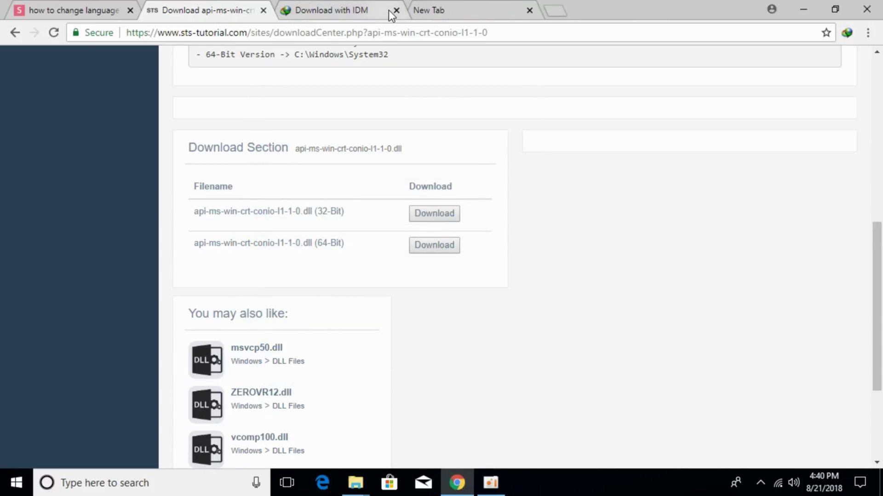
{"action": "left_click", "coordinate": [394, 10]}
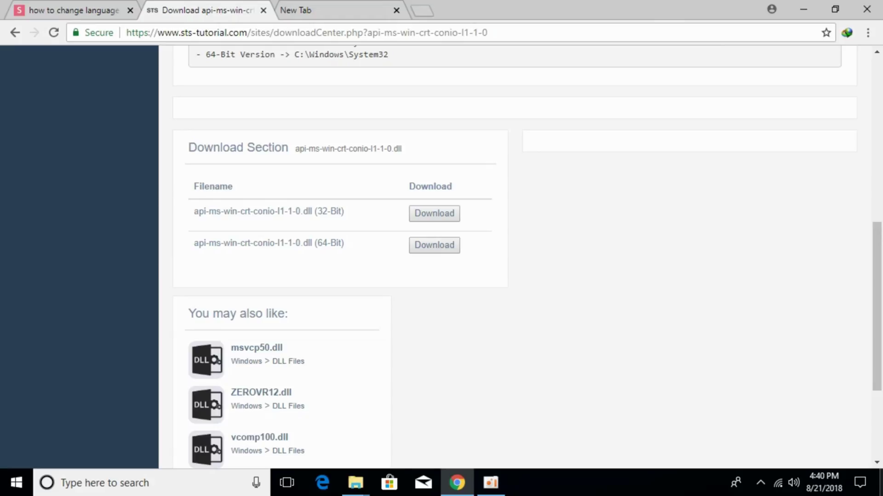
{"action": "left_click", "coordinate": [880, 483]}
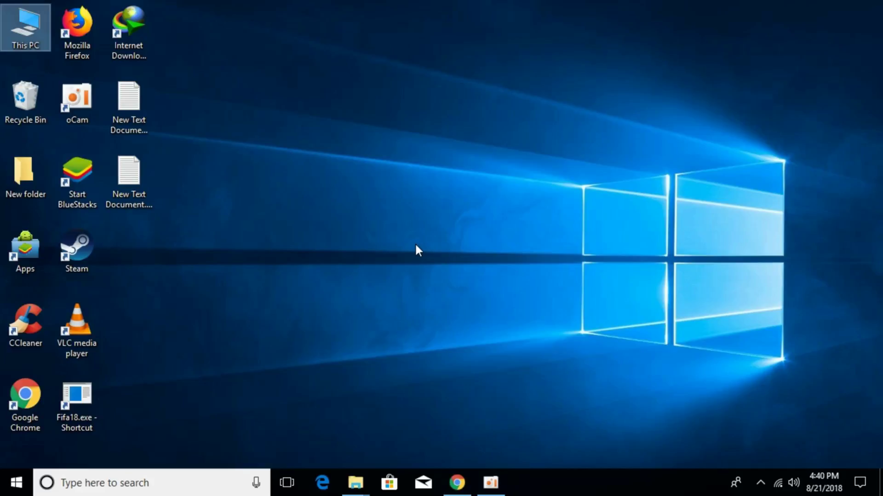
{"action": "right_click", "coordinate": [33, 44]}
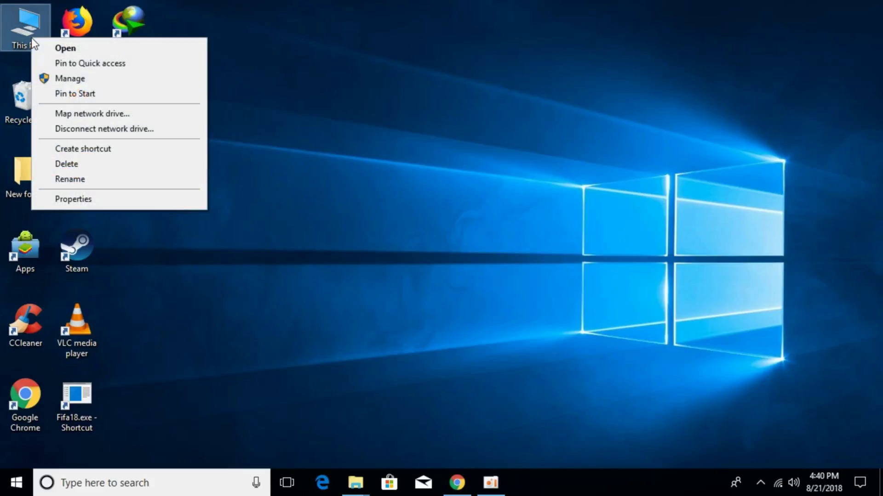
{"action": "left_click", "coordinate": [86, 199]}
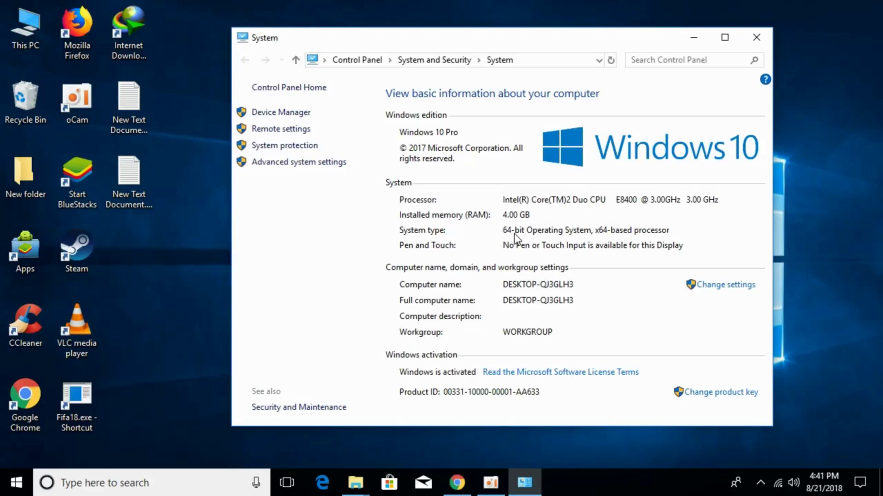
{"action": "left_click", "coordinate": [765, 37]}
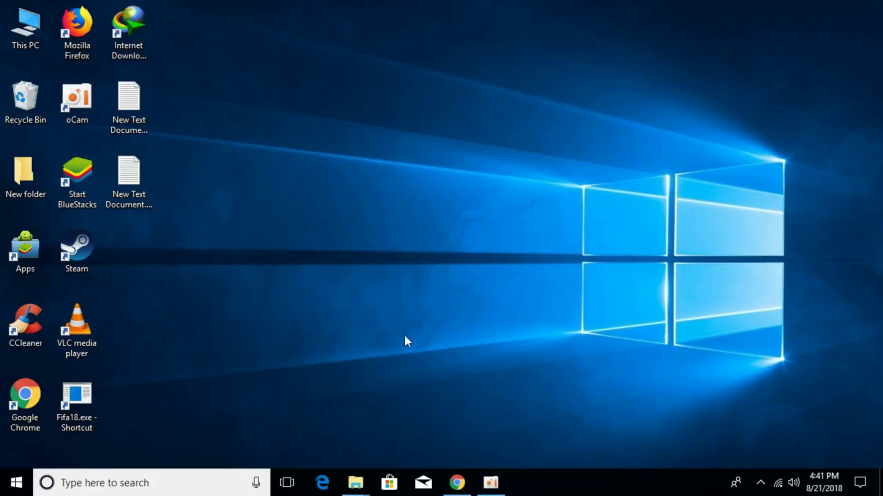
- Show Downloads\Compressed in File Explorer with the Name column widened to show full zip names
{"action": "mouse_move", "coordinate": [356, 482]}
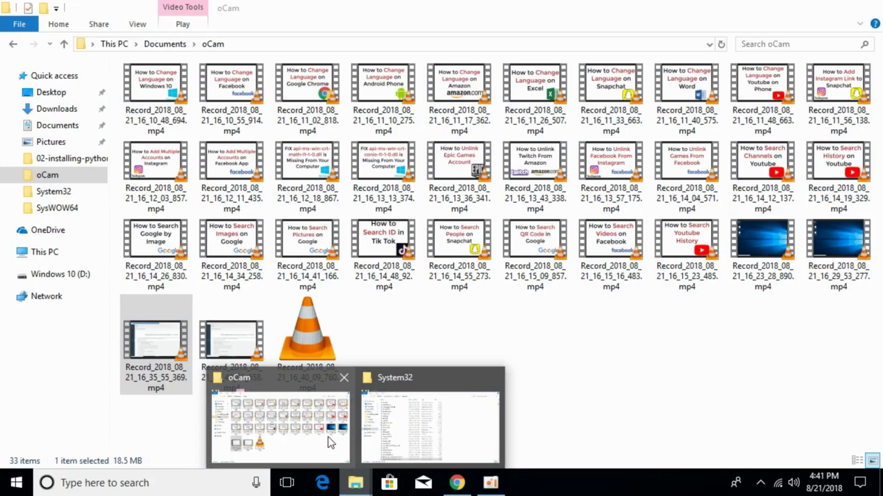
{"action": "left_click", "coordinate": [326, 437]}
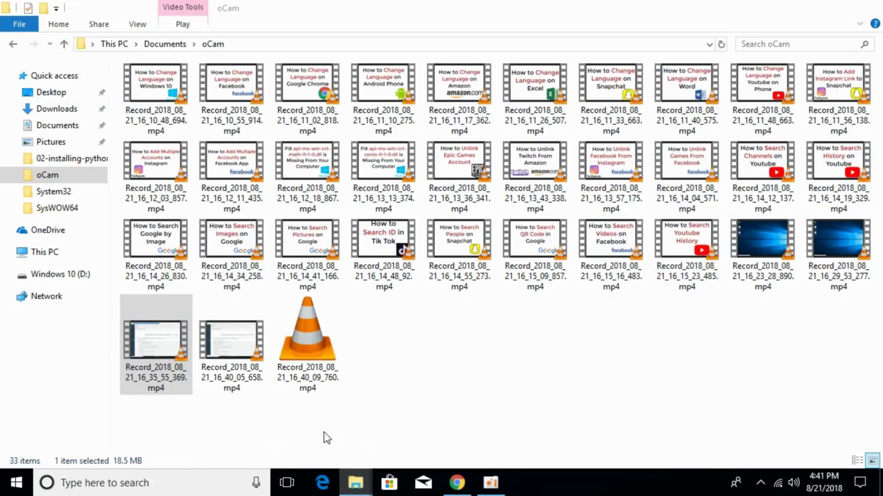
{"action": "left_click", "coordinate": [70, 111]}
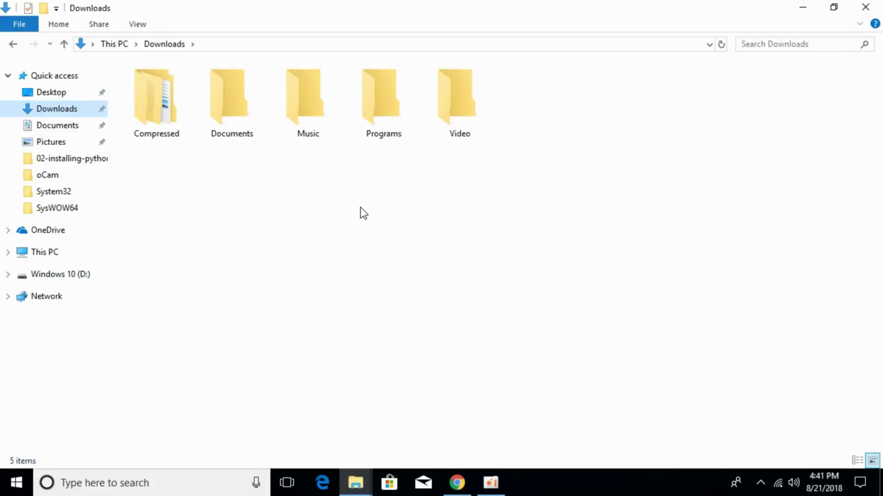
{"action": "double_click", "coordinate": [166, 118]}
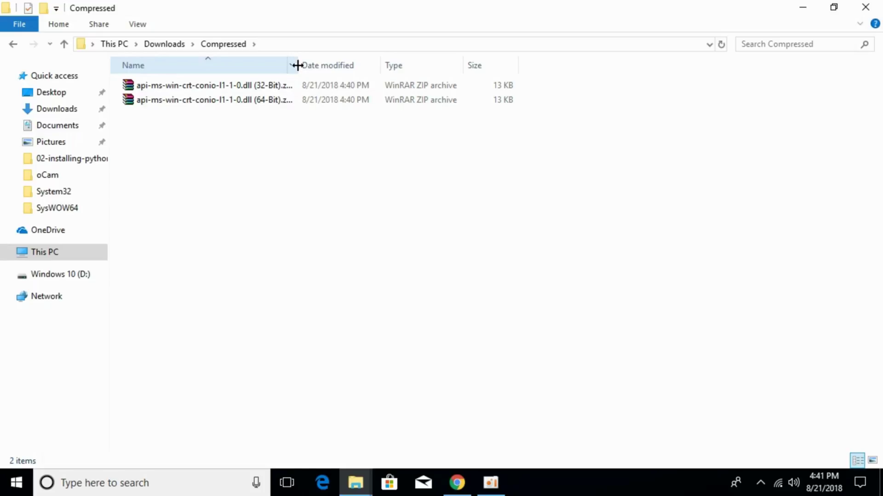
{"action": "left_click_drag", "start_coordinate": [297, 65], "coordinate": [360, 65]}
- Extract the 32-bit zip into its own folder with WinRAR
{"action": "double_click", "coordinate": [266, 91]}
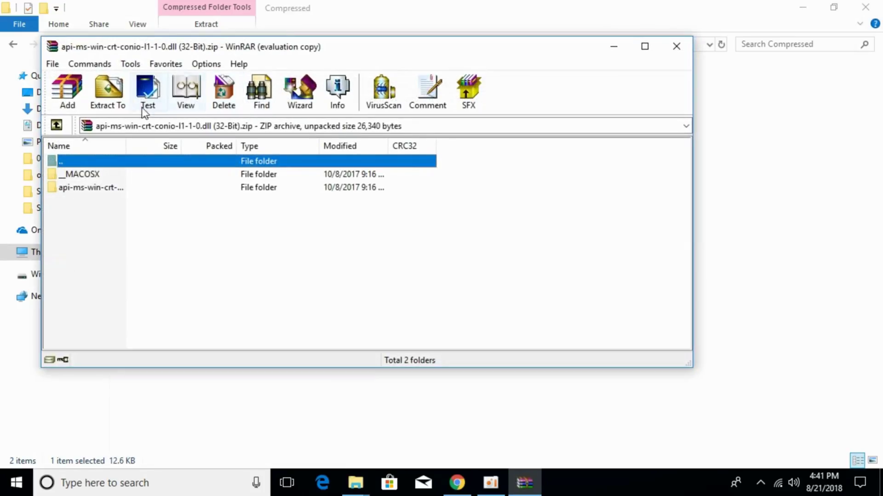
{"action": "left_click", "coordinate": [108, 92]}
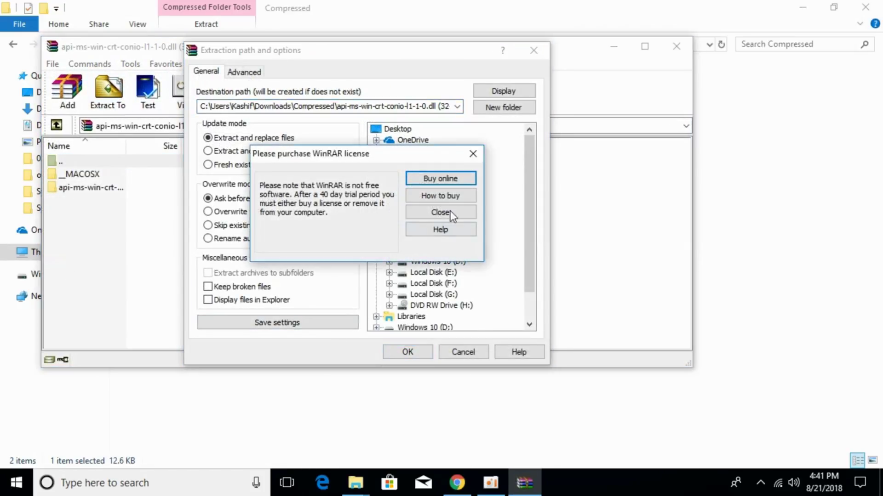
{"action": "left_click", "coordinate": [443, 214]}
{"action": "left_click", "coordinate": [407, 352]}
{"action": "key", "text": "Escape"}
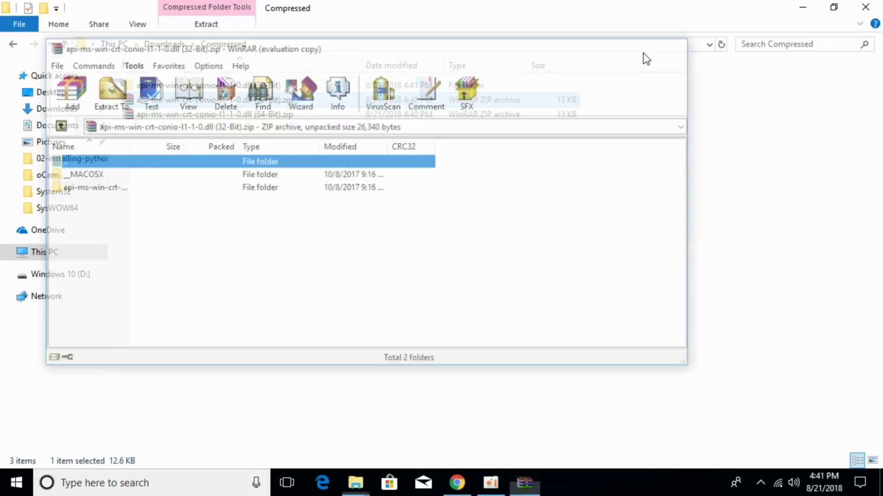
- Extract the 64-bit zip into its own folder and close WinRAR
{"action": "left_click", "coordinate": [246, 115]}
{"action": "double_click", "coordinate": [245, 115]}
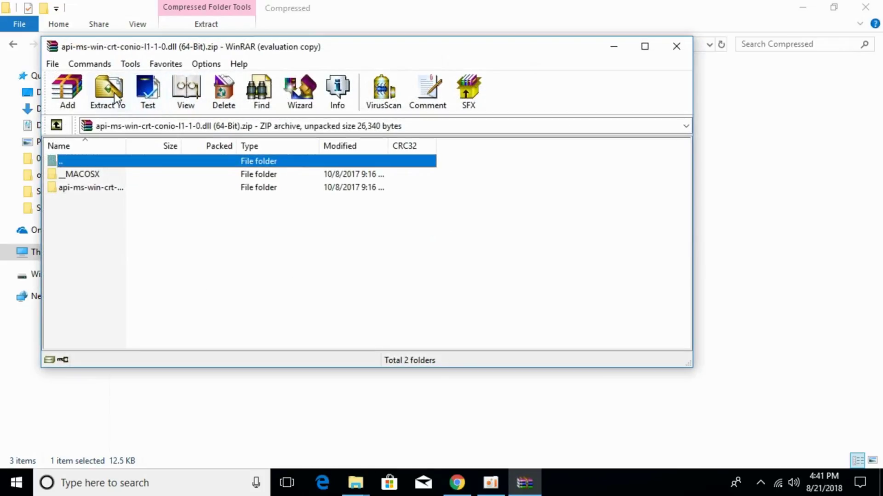
{"action": "left_click", "coordinate": [108, 92]}
{"action": "left_click", "coordinate": [398, 352]}
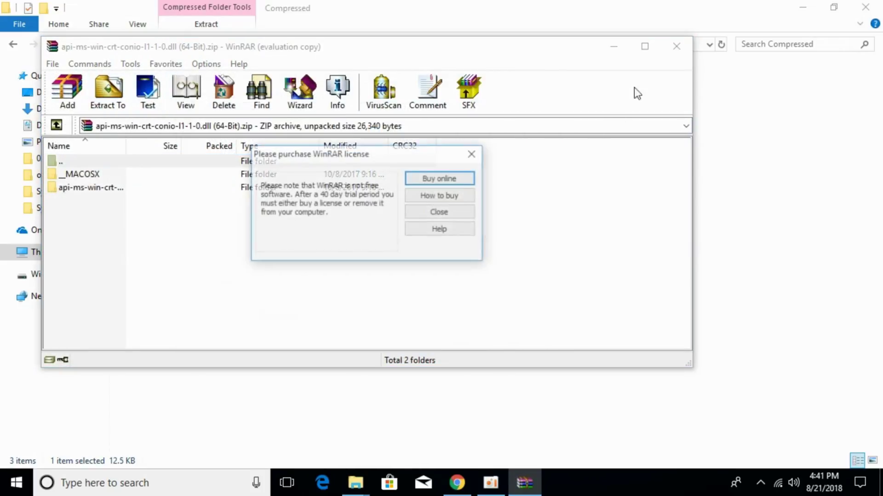
{"action": "left_click", "coordinate": [459, 215]}
{"action": "left_click", "coordinate": [678, 47]}
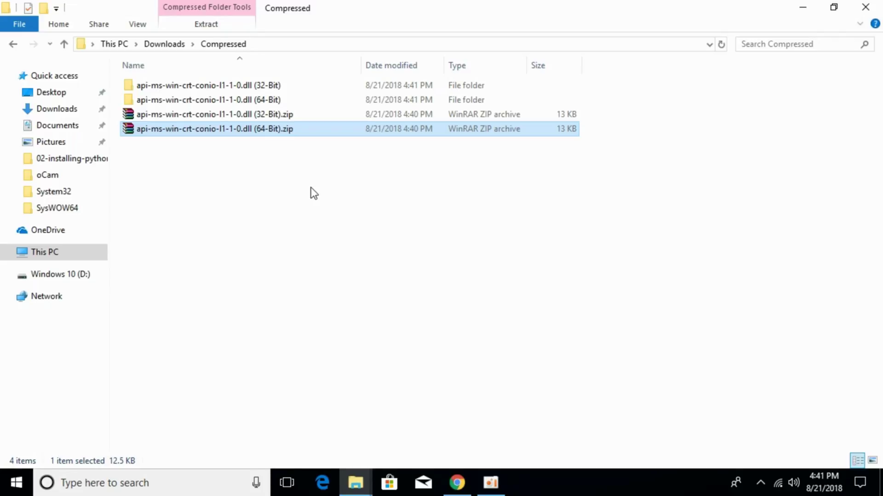
- Copy api-ms-win-crt-conio-l1-1-0.dll from the inner extracted 32-Bit folder
{"action": "left_click", "coordinate": [195, 155]}
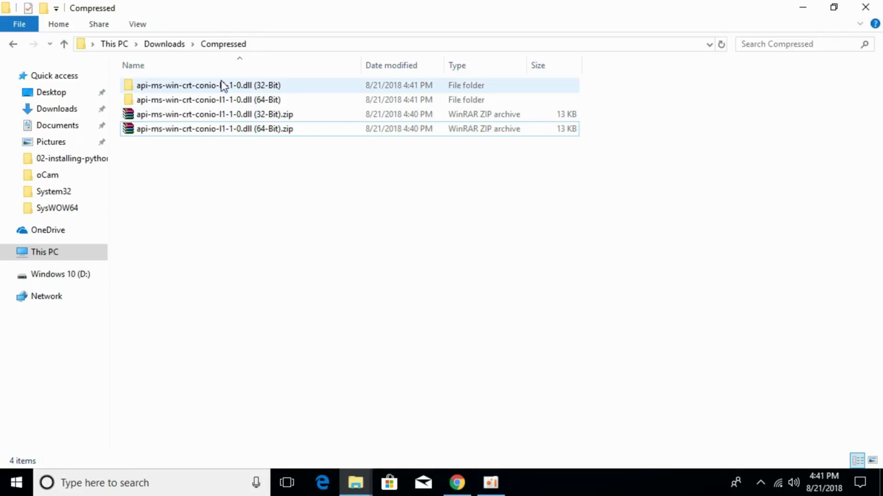
{"action": "double_click", "coordinate": [211, 85]}
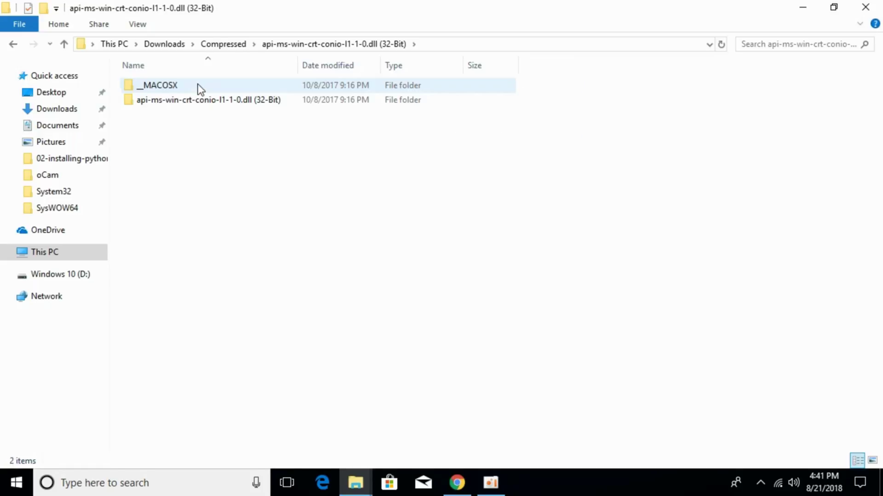
{"action": "left_click", "coordinate": [199, 99]}
{"action": "double_click", "coordinate": [196, 97]}
{"action": "right_click", "coordinate": [196, 97]}
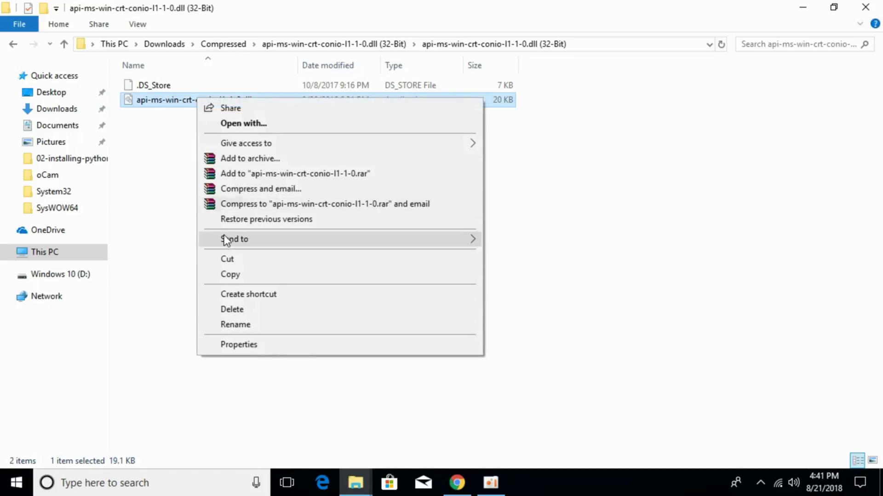
{"action": "left_click", "coordinate": [250, 275]}
- Reach C:\Windows\System32 through This PC in a maximized window
{"action": "mouse_move", "coordinate": [355, 483]}
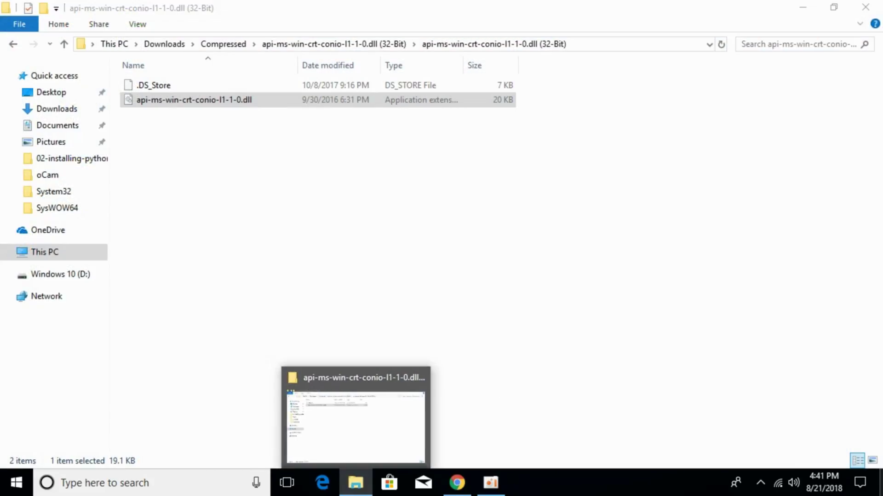
{"action": "left_click", "coordinate": [283, 427]}
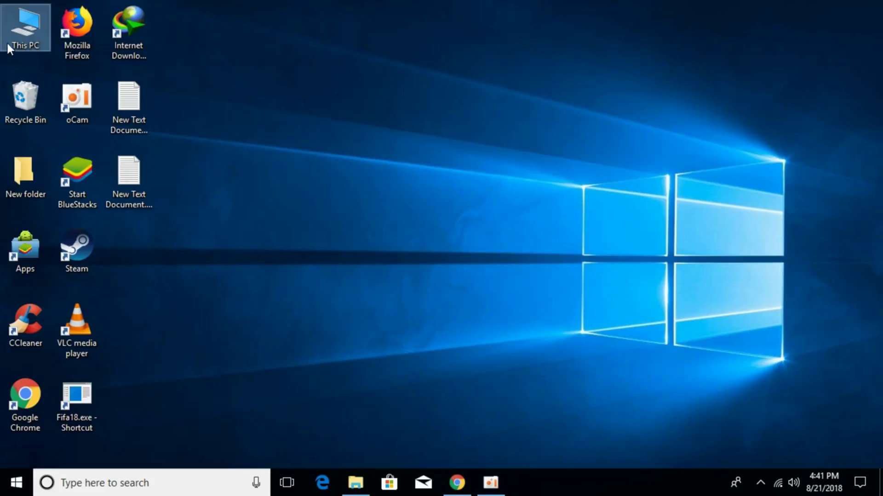
{"action": "double_click", "coordinate": [14, 38]}
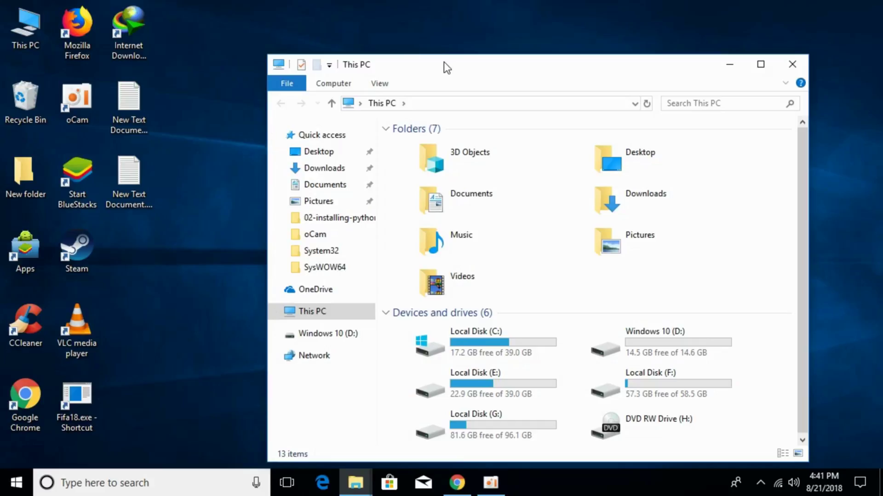
{"action": "double_click", "coordinate": [443, 64]}
{"action": "double_click", "coordinate": [248, 196]}
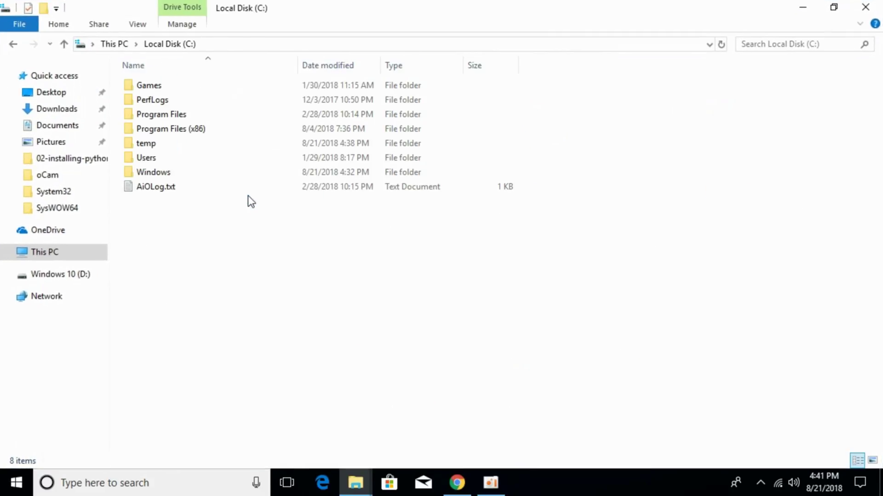
{"action": "left_click", "coordinate": [157, 172]}
{"action": "double_click", "coordinate": [157, 172]}
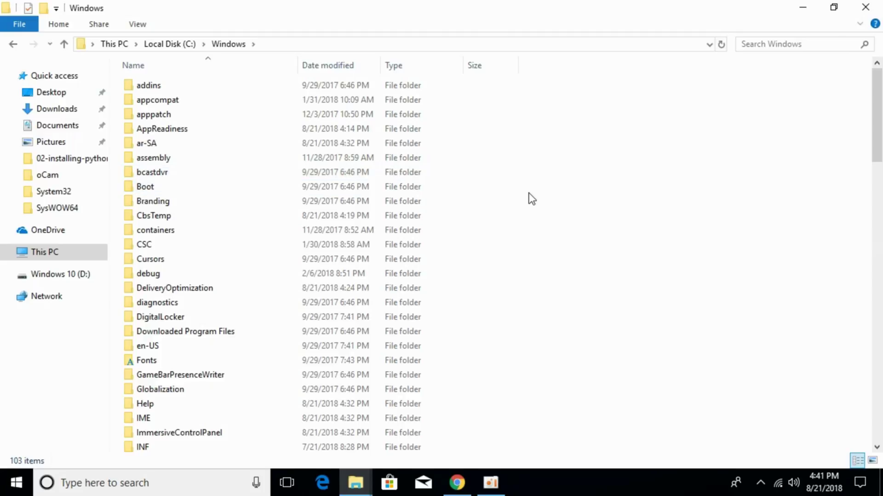
{"action": "scroll", "coordinate": [532, 199], "scroll_direction": "down", "scroll_amount": 19}
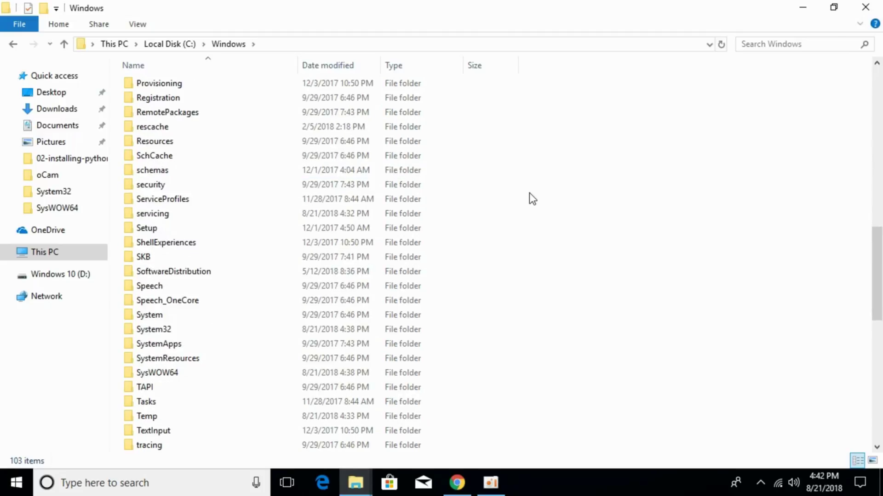
{"action": "left_click", "coordinate": [238, 153]}
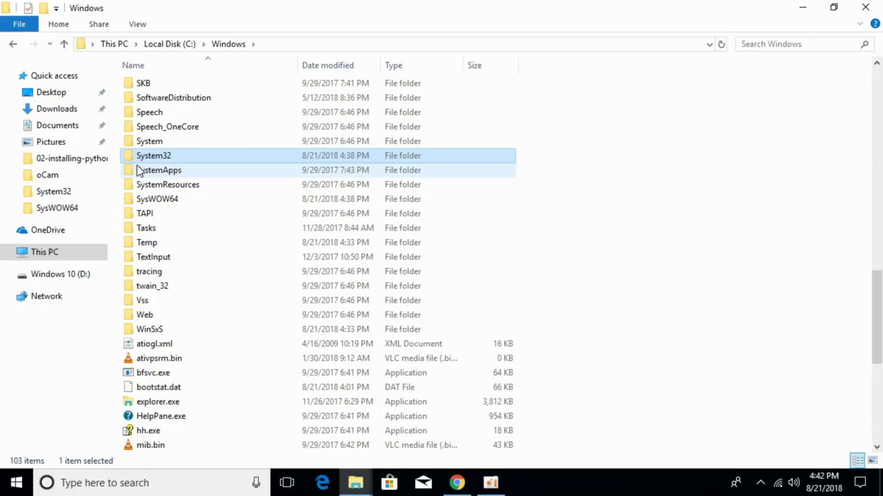
{"action": "double_click", "coordinate": [186, 155]}
- Paste the 32-bit dll into System32 with administrator permission, then return to Windows
{"action": "right_click", "coordinate": [662, 128]}
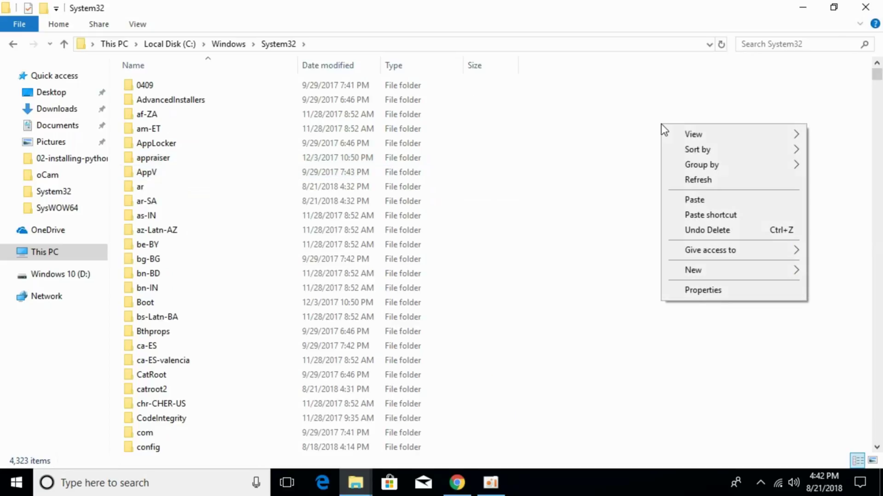
{"action": "left_click", "coordinate": [690, 200]}
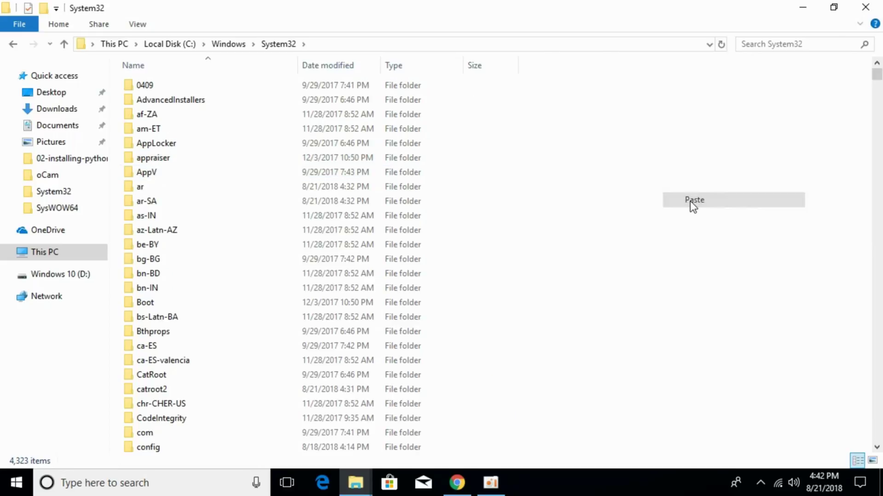
{"action": "left_click", "coordinate": [392, 147]}
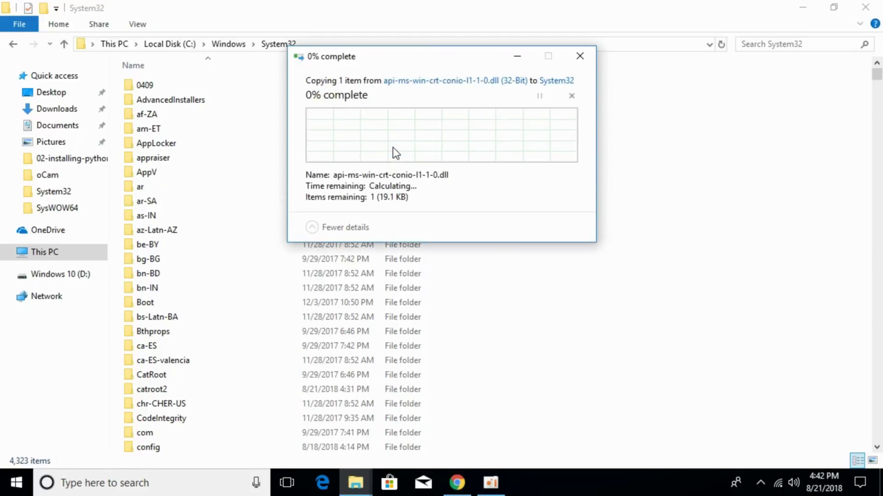
{"action": "left_click", "coordinate": [11, 45]}
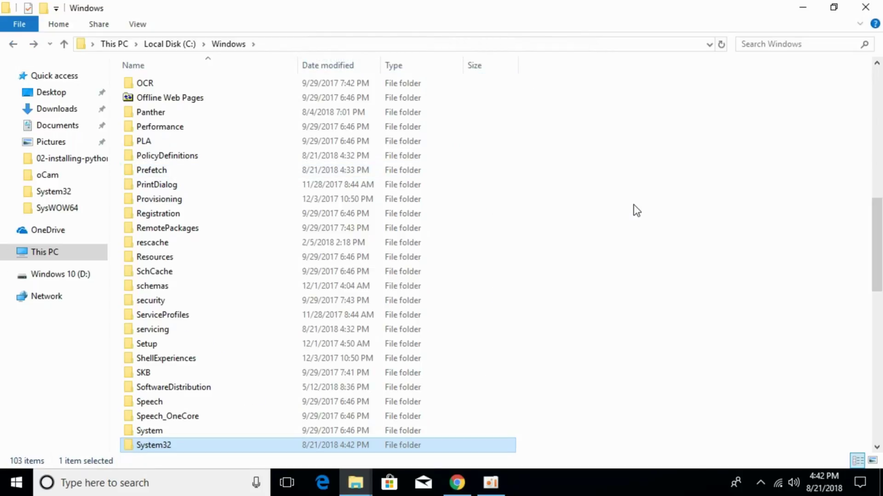
{"action": "left_click", "coordinate": [364, 478]}
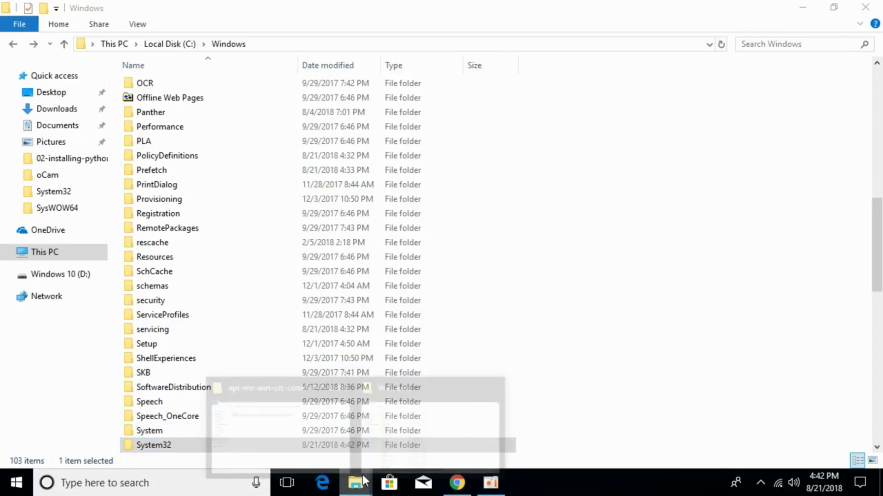
- Copy the 32-bit dll again from its extracted source folder
{"action": "left_click", "coordinate": [322, 440]}
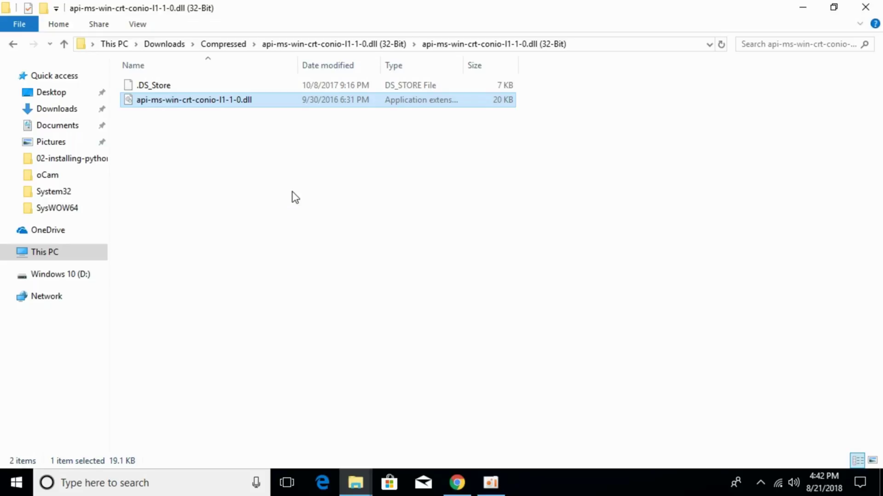
{"action": "left_click", "coordinate": [258, 146]}
{"action": "left_click", "coordinate": [264, 103]}
{"action": "right_click", "coordinate": [264, 102]}
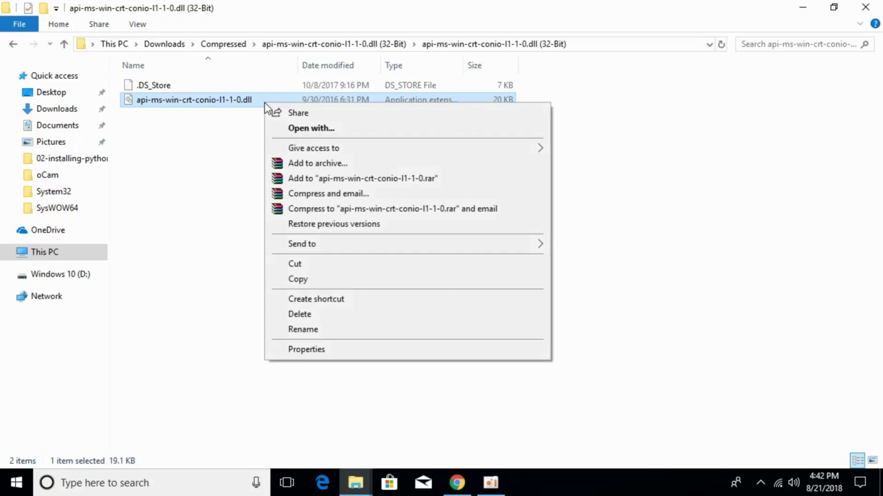
{"action": "left_click", "coordinate": [327, 280]}
- Paste the 32-bit dll into C:\Windows\SysWOW64, granting administrator permission
{"action": "left_click", "coordinate": [355, 483]}
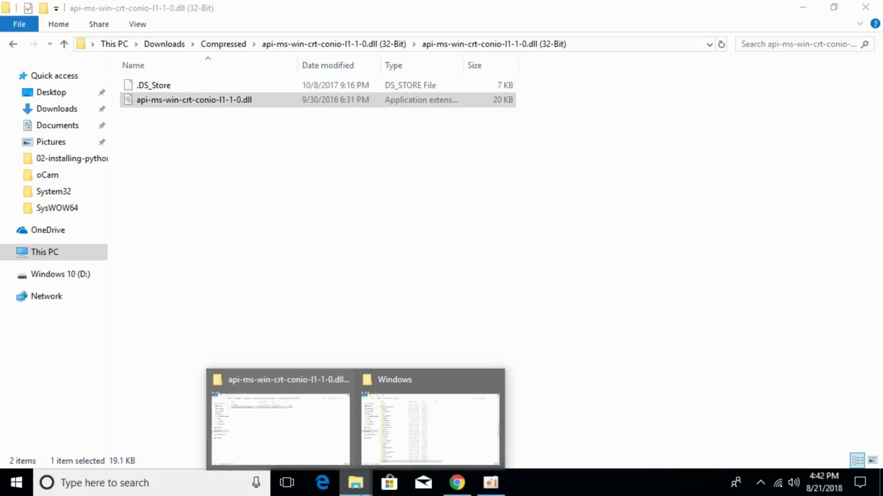
{"action": "left_click", "coordinate": [386, 450]}
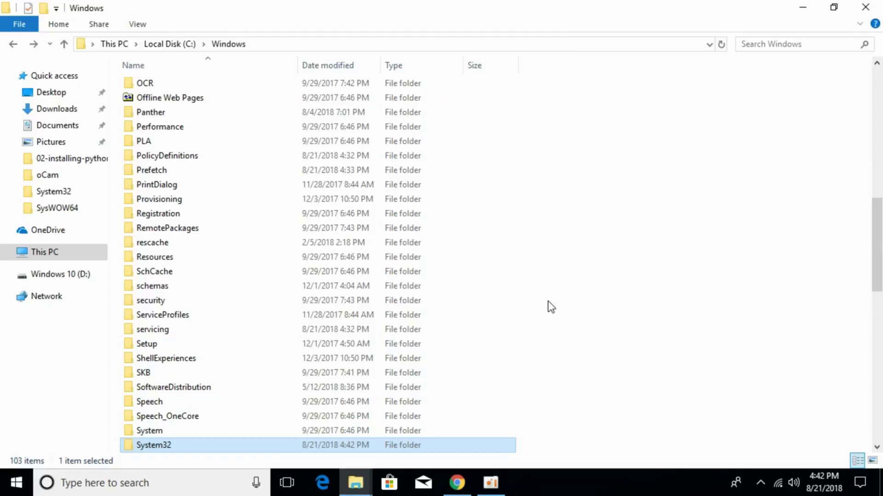
{"action": "scroll", "coordinate": [550, 307], "scroll_direction": "down", "scroll_amount": 3}
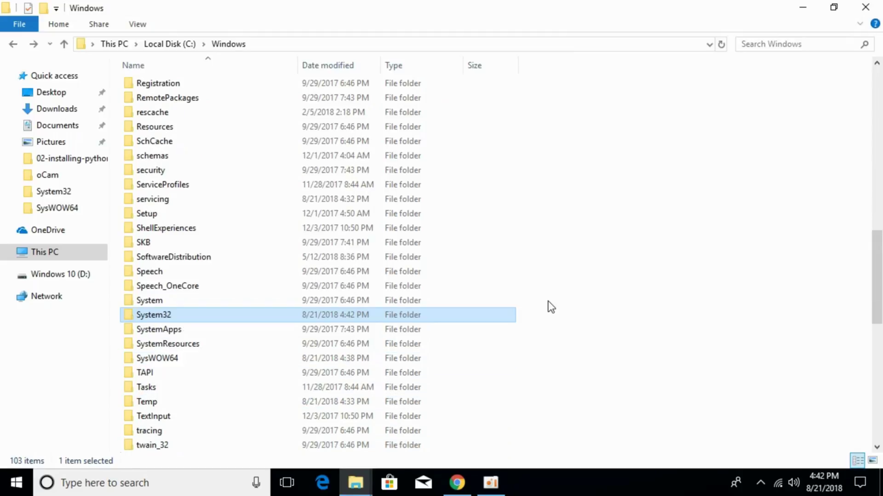
{"action": "left_click", "coordinate": [385, 358]}
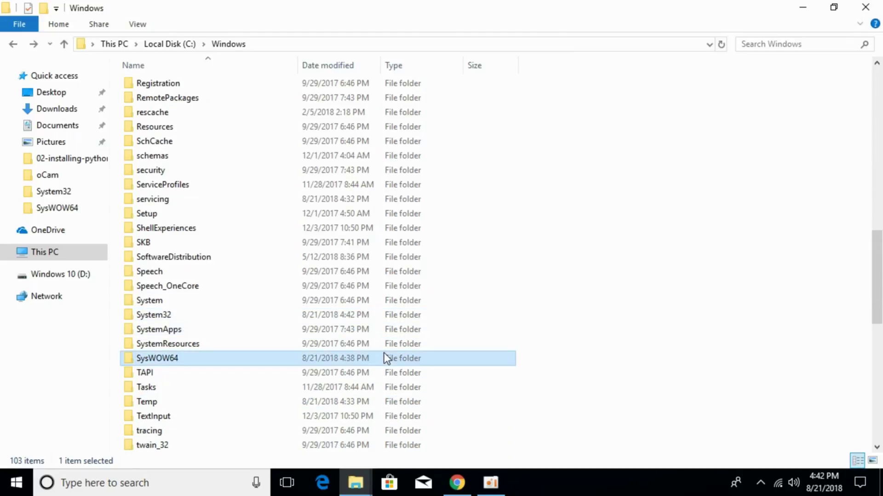
{"action": "double_click", "coordinate": [207, 357]}
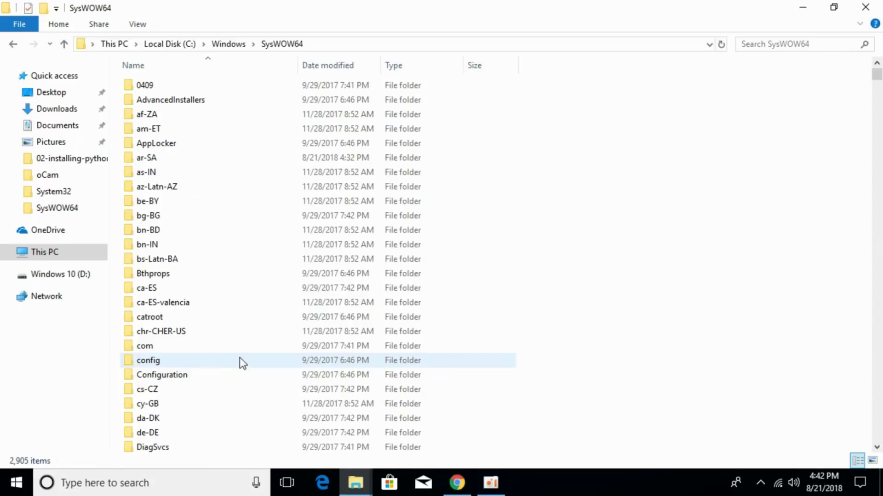
{"action": "right_click", "coordinate": [694, 196]}
{"action": "left_click", "coordinate": [736, 272]}
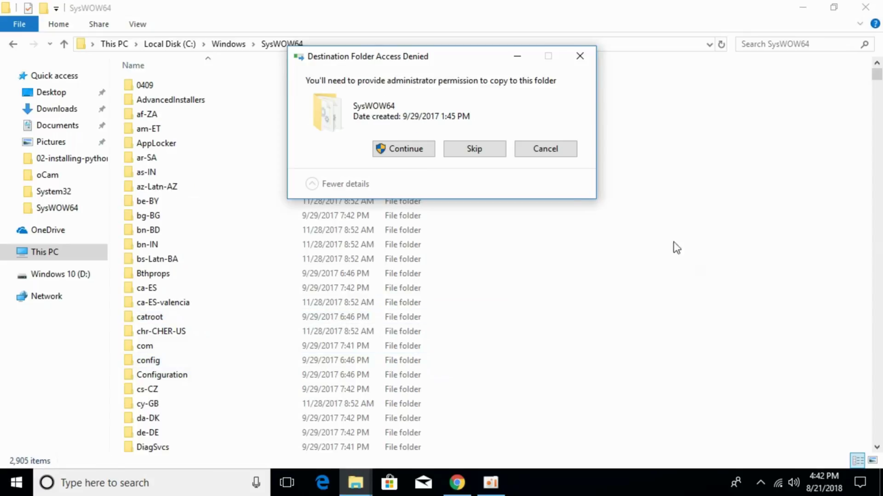
{"action": "left_click", "coordinate": [431, 148]}
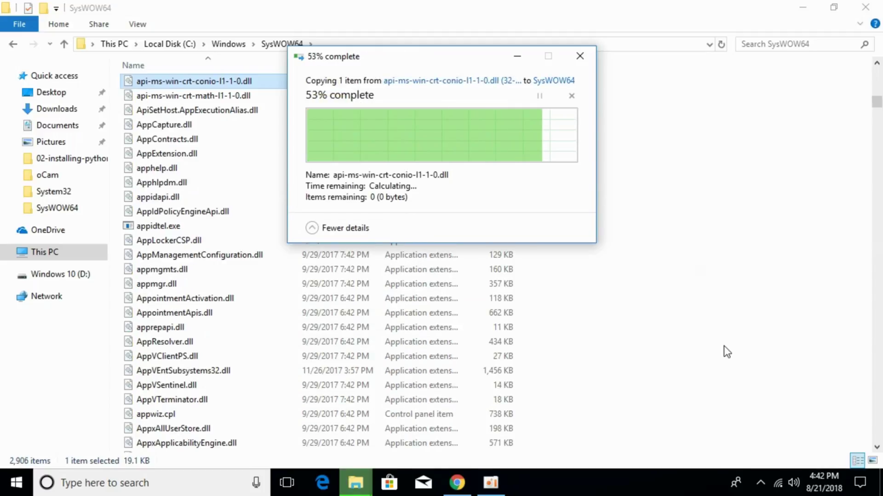
- Copy api-ms-win-crt-conio-l1-1-0.dll from the inner extracted (64-Bit) folder in Compressed
{"action": "left_click", "coordinate": [13, 45]}
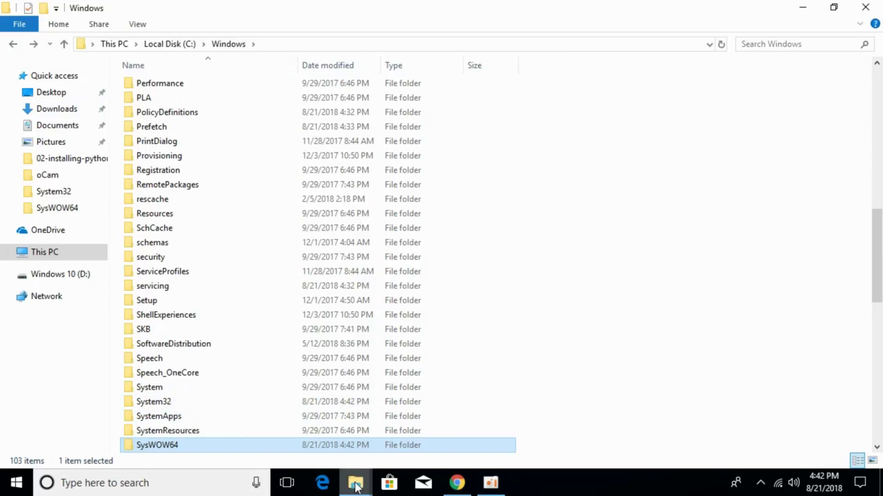
{"action": "mouse_move", "coordinate": [355, 483]}
{"action": "left_click", "coordinate": [305, 436]}
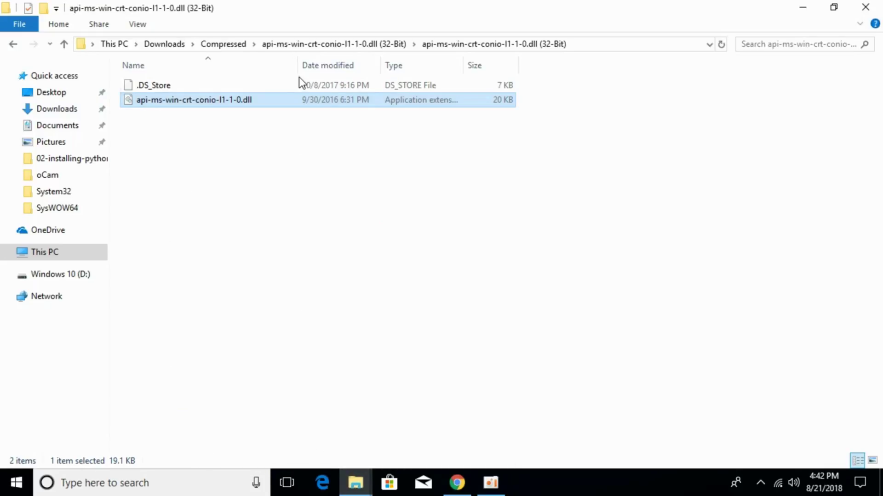
{"action": "left_click", "coordinate": [11, 46]}
{"action": "left_click", "coordinate": [11, 46]}
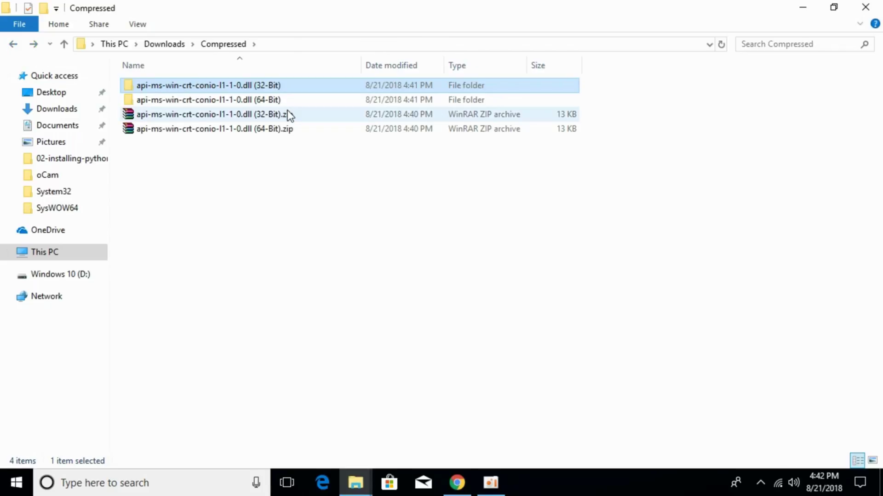
{"action": "double_click", "coordinate": [246, 100]}
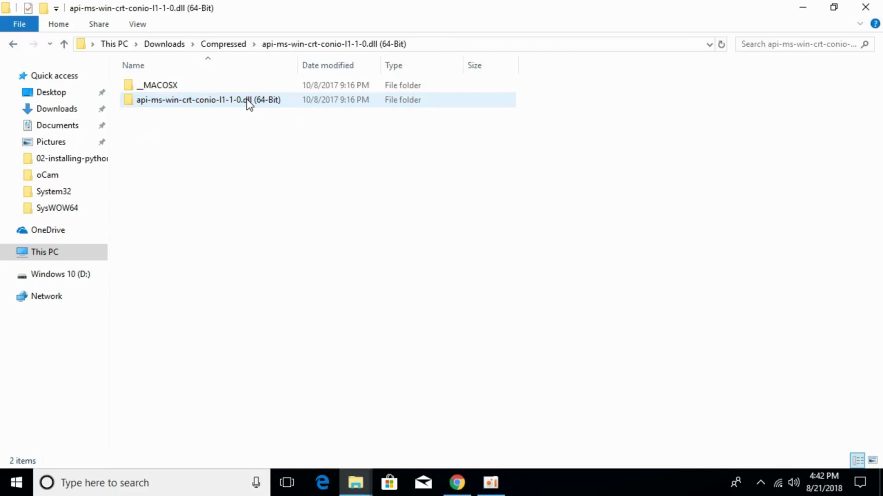
{"action": "double_click", "coordinate": [246, 99]}
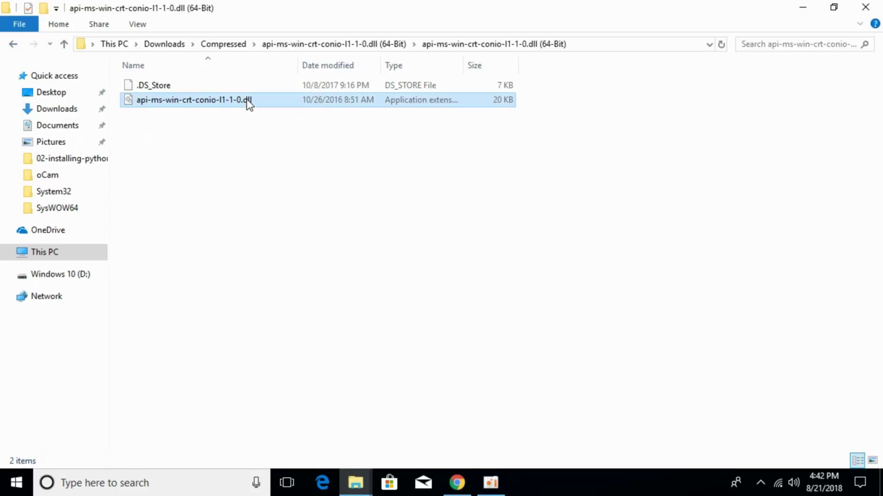
{"action": "right_click", "coordinate": [246, 99]}
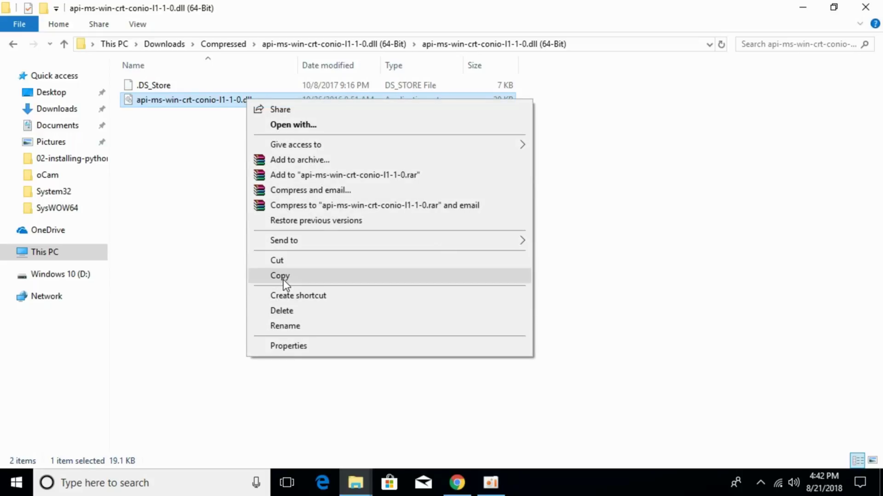
{"action": "left_click", "coordinate": [283, 276]}
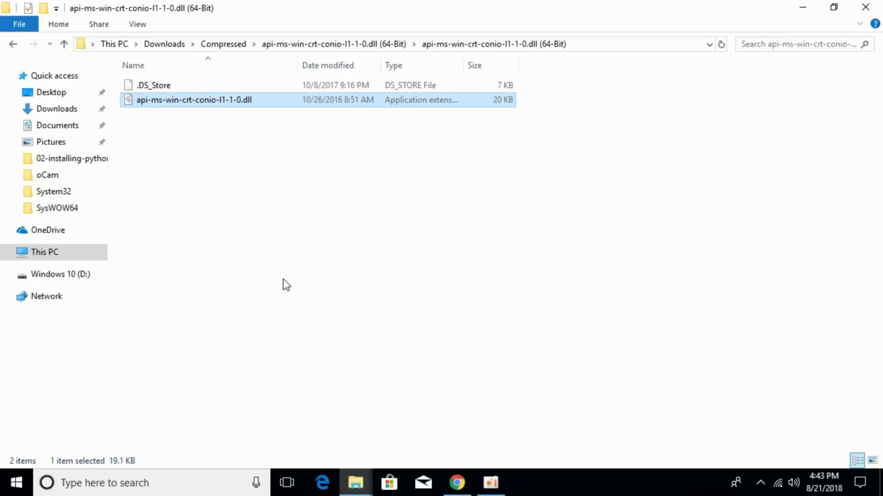
- Open C:\Windows\System32 from the Windows folder window
{"action": "mouse_move", "coordinate": [356, 492]}
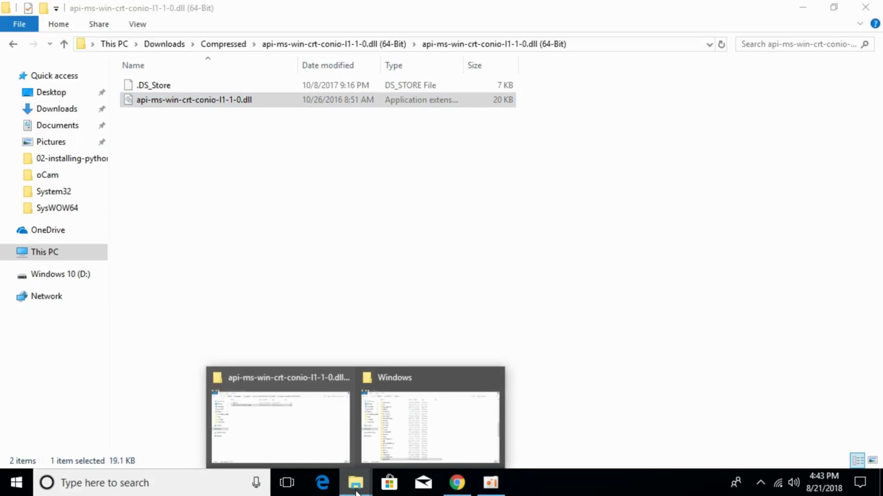
{"action": "left_click", "coordinate": [395, 424]}
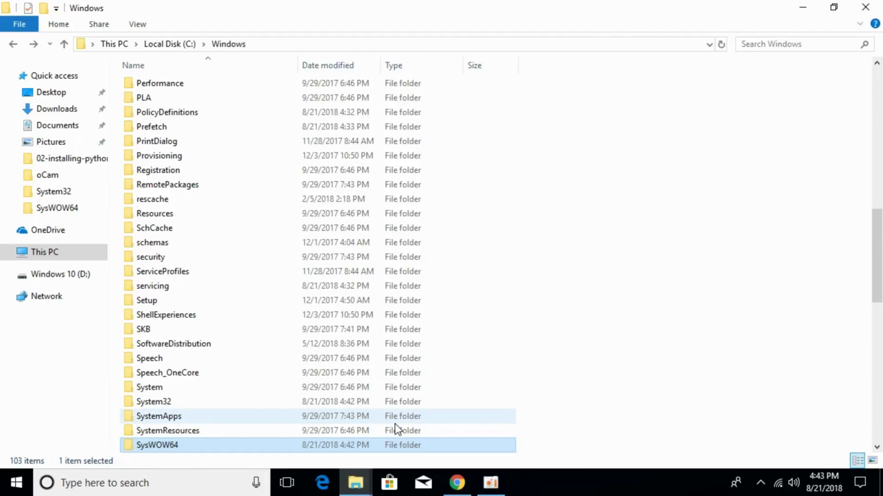
{"action": "left_click", "coordinate": [266, 45]}
{"action": "left_click", "coordinate": [558, 151]}
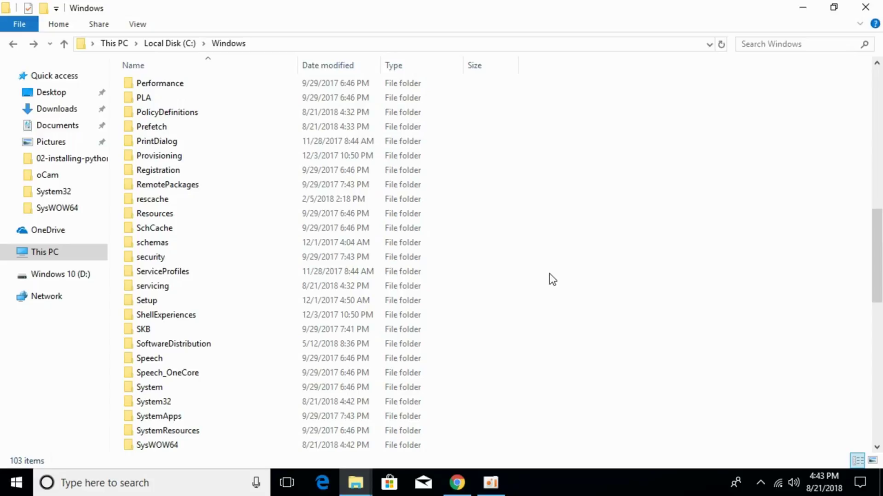
{"action": "left_click", "coordinate": [358, 403]}
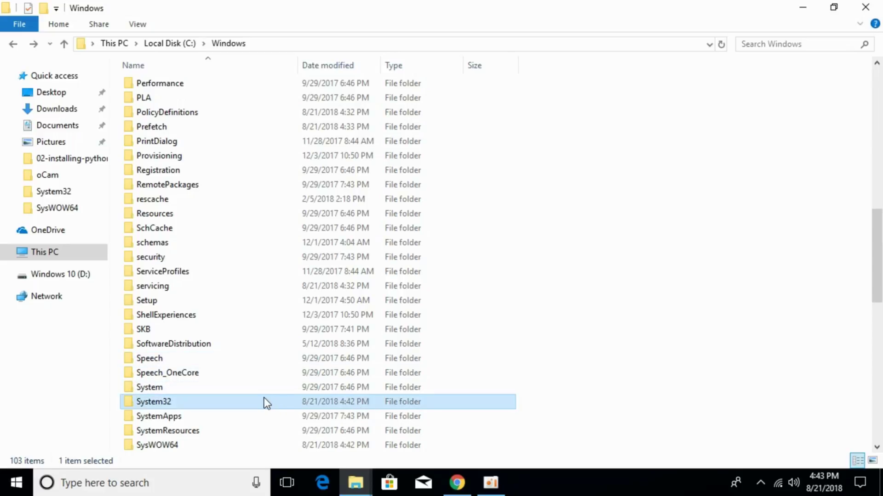
{"action": "double_click", "coordinate": [297, 400]}
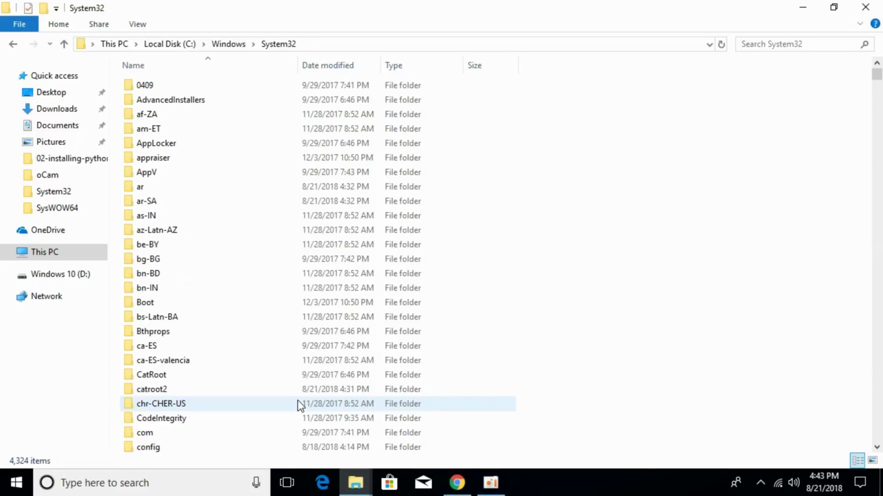
- Paste the 64-bit dll, replacing the existing copy with administrator permission, then return to Windows
{"action": "right_click", "coordinate": [678, 195]}
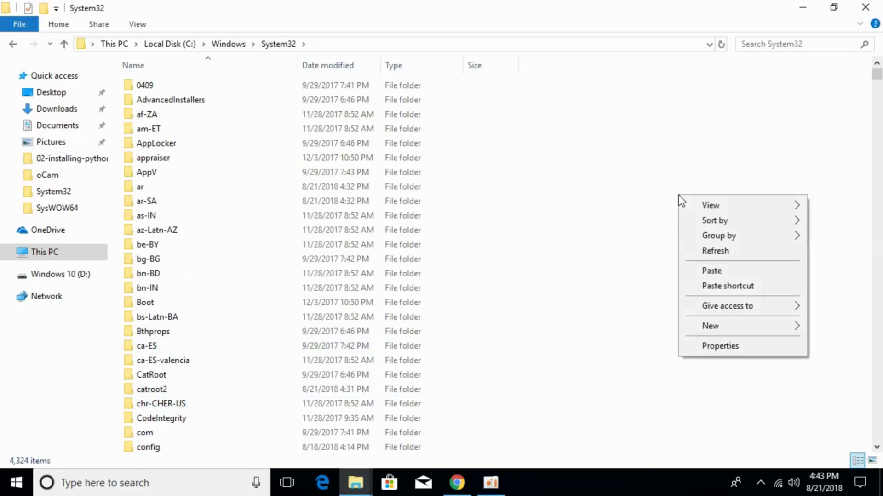
{"action": "left_click", "coordinate": [698, 268]}
{"action": "left_click", "coordinate": [472, 148]}
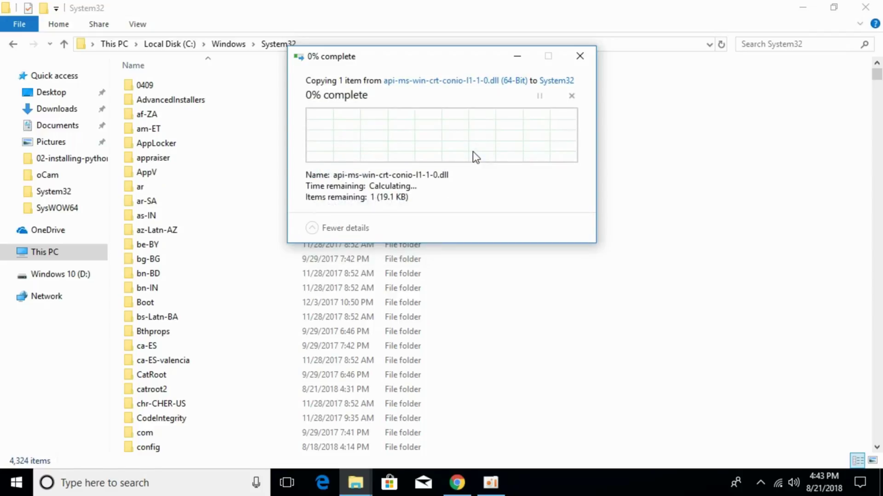
{"action": "left_click", "coordinate": [404, 148]}
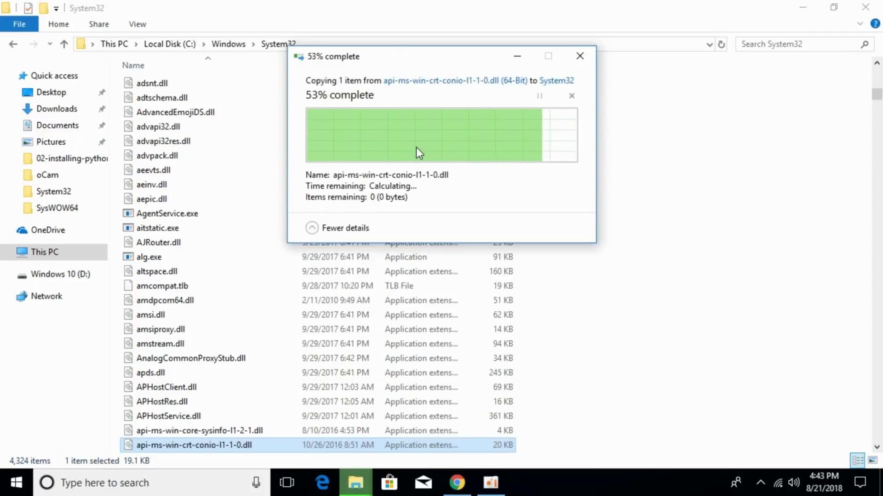
{"action": "left_click", "coordinate": [13, 45]}
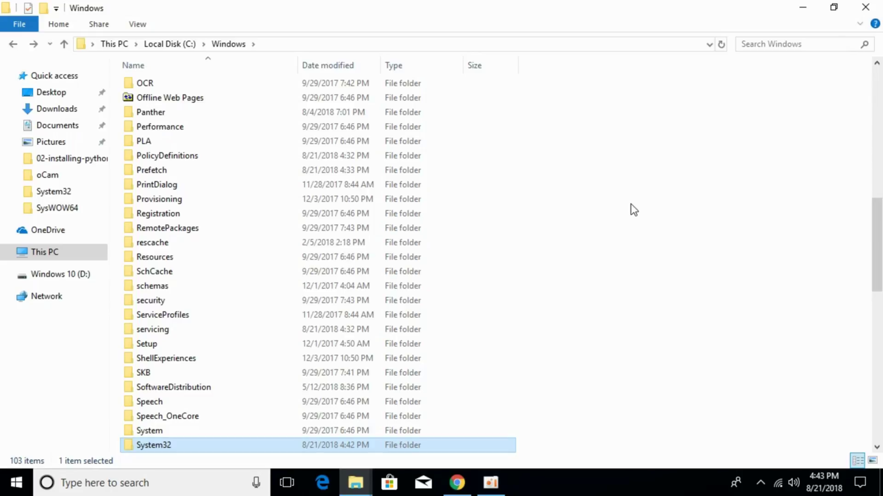
- Back in Chrome, highlight the installation instructions naming the System32 and SysWOW64 folders
{"action": "left_click", "coordinate": [457, 483]}
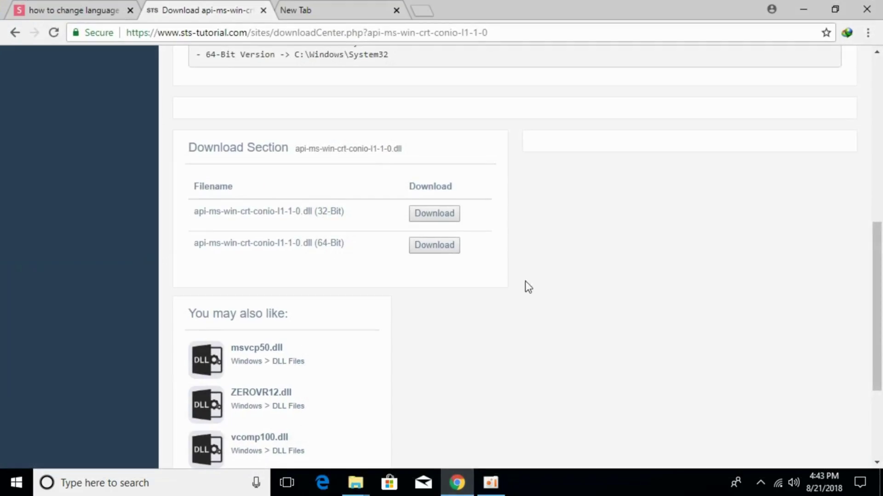
{"action": "scroll", "coordinate": [540, 263], "scroll_direction": "up", "scroll_amount": 2}
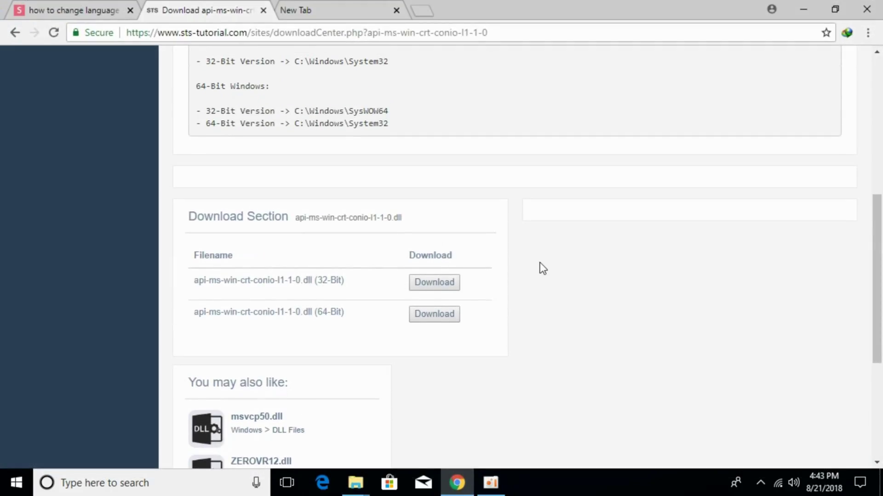
{"action": "scroll", "coordinate": [540, 263], "scroll_direction": "up", "scroll_amount": 4}
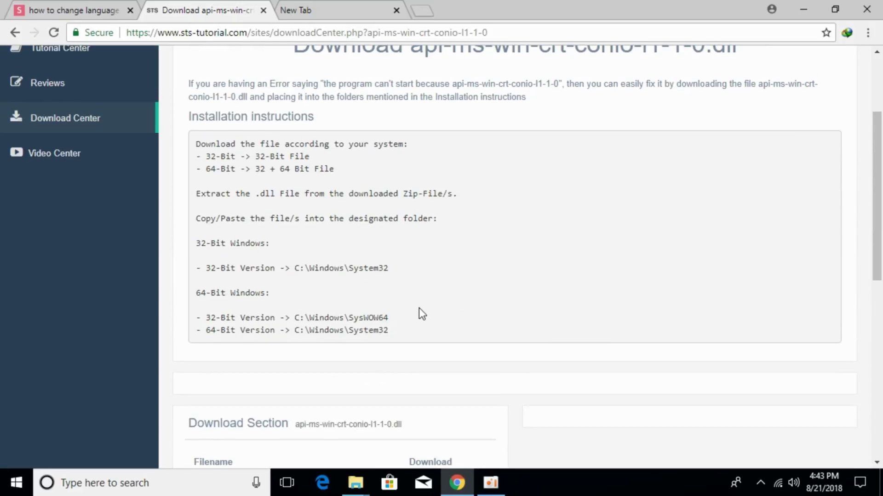
{"action": "left_click_drag", "start_coordinate": [407, 331], "coordinate": [188, 144]}
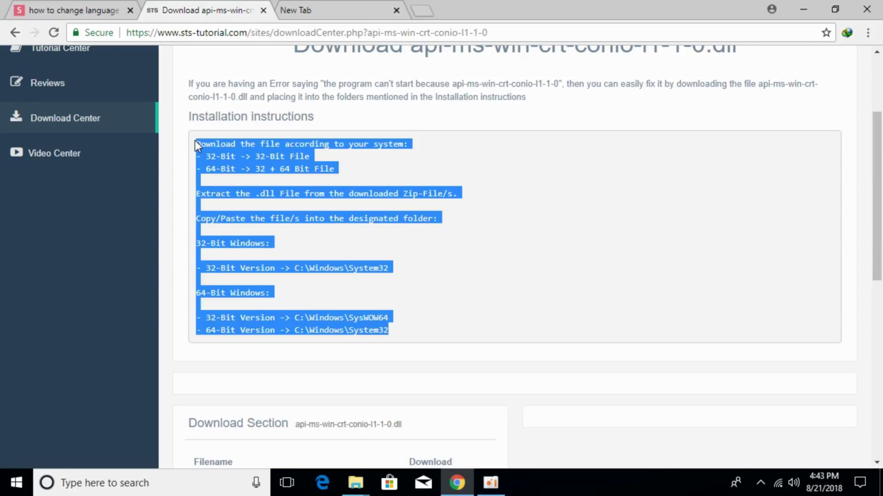
{"action": "left_click", "coordinate": [477, 261]}
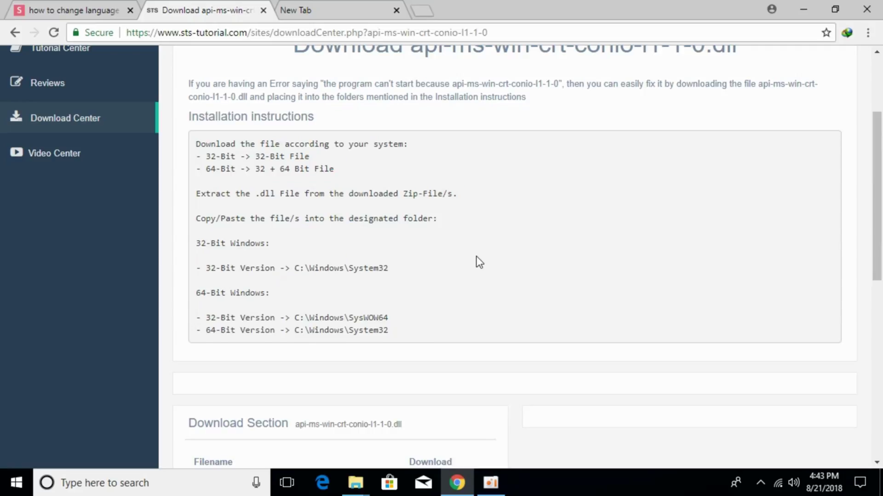